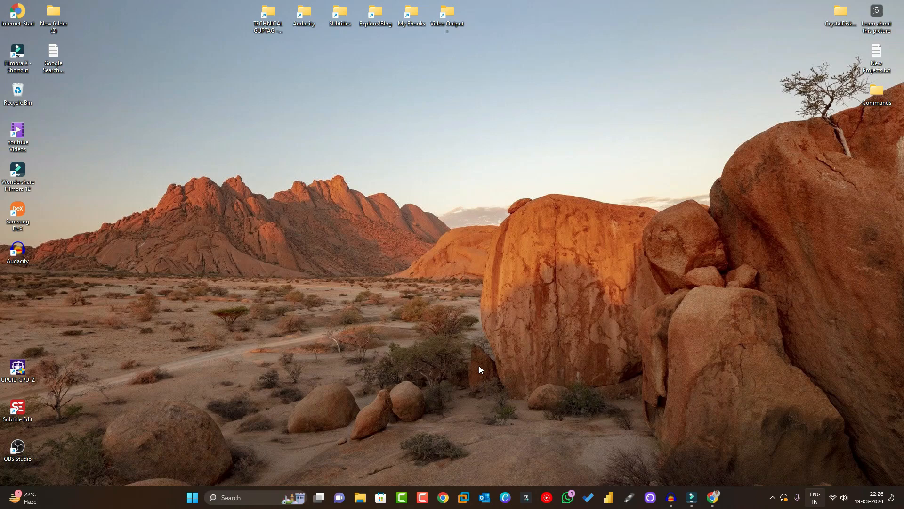
# Search the system for "windows features" and open the Turn Windows features on or off dialog.
pyautogui.press('super')
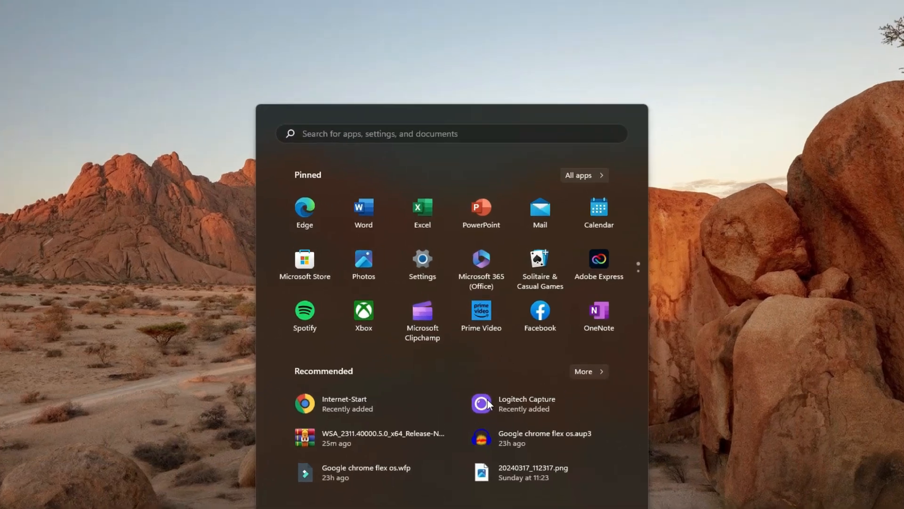
pyautogui.write('windows ')
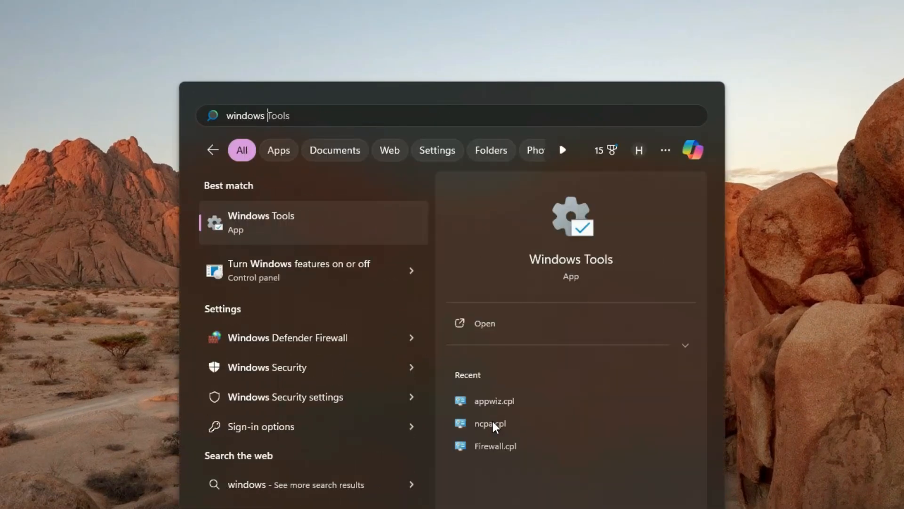
pyautogui.write('features')
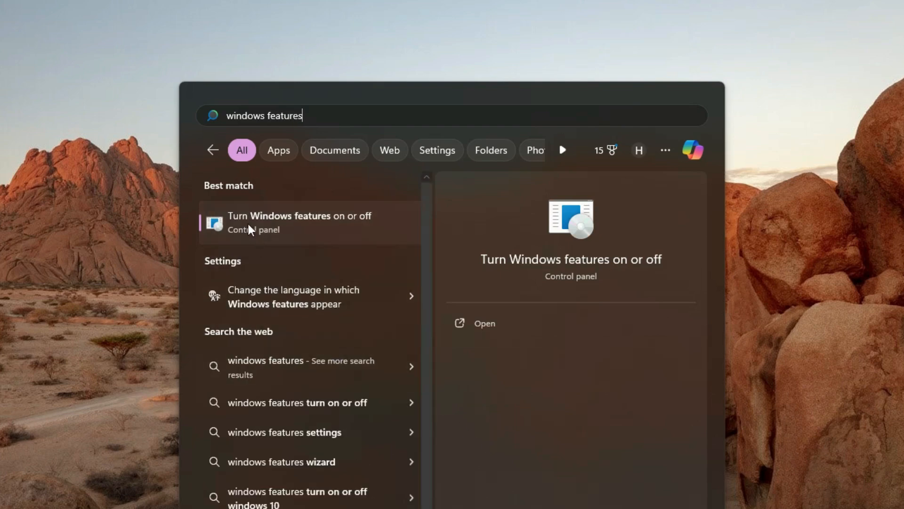
pyautogui.click(312, 222)
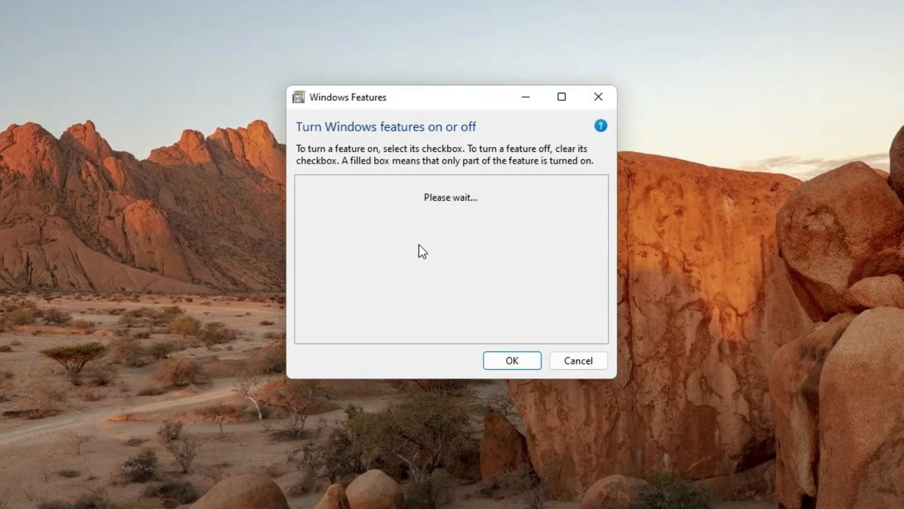
# Turn on Virtual Machine Platform, Windows Hypervisor Platform and Windows Subsystem for Linux, and apply the feature changes.
pyautogui.scroll(-5, 420, 250)
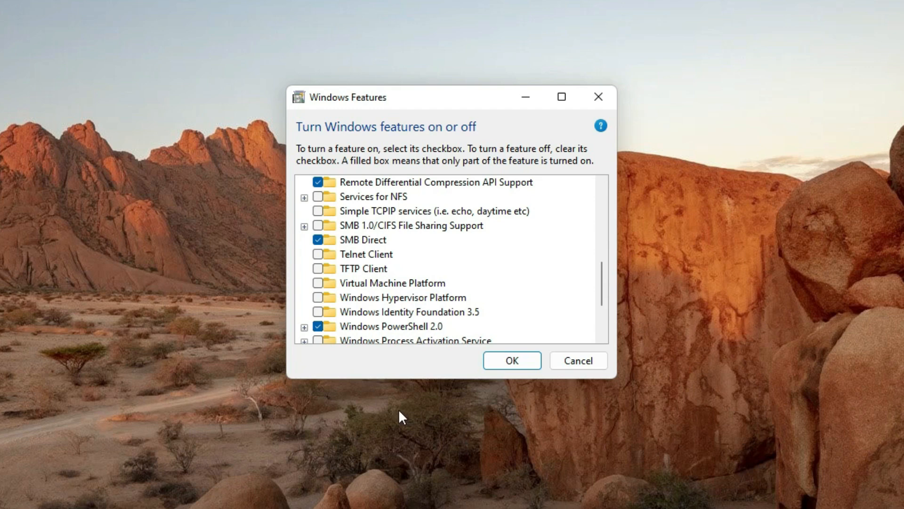
pyautogui.click(318, 282)
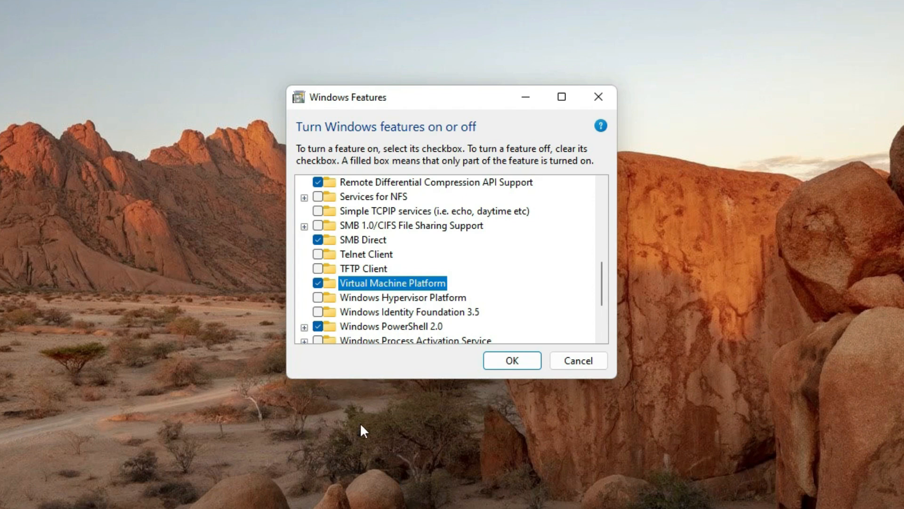
pyautogui.click(318, 297)
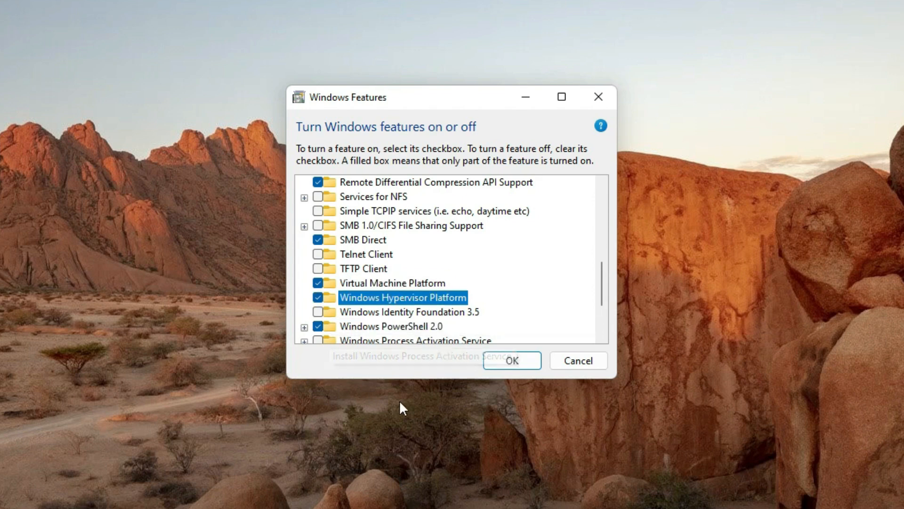
pyautogui.moveTo(603, 301); pyautogui.dragTo(605, 325)
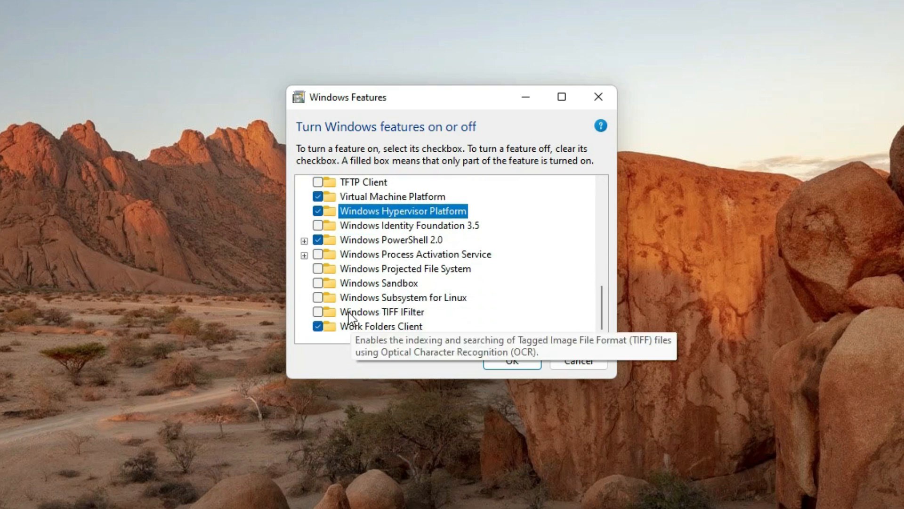
pyautogui.click(318, 297)
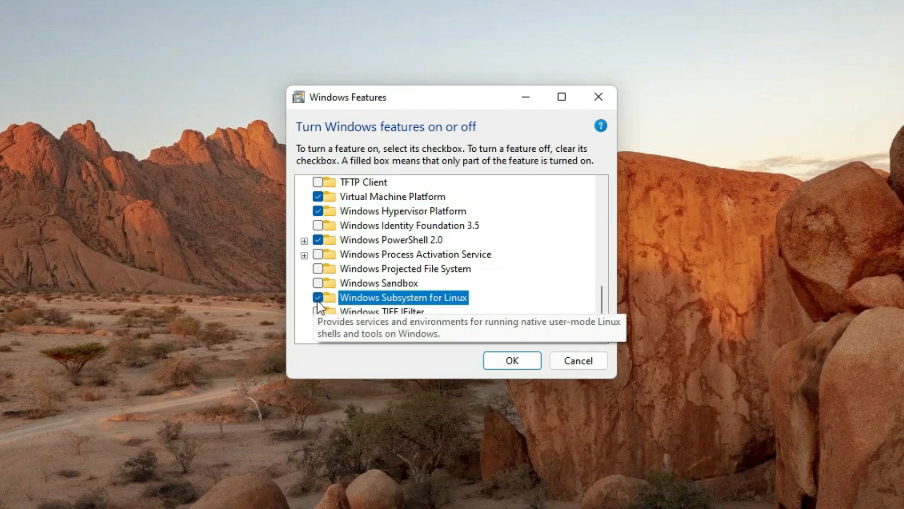
pyautogui.click(505, 369)
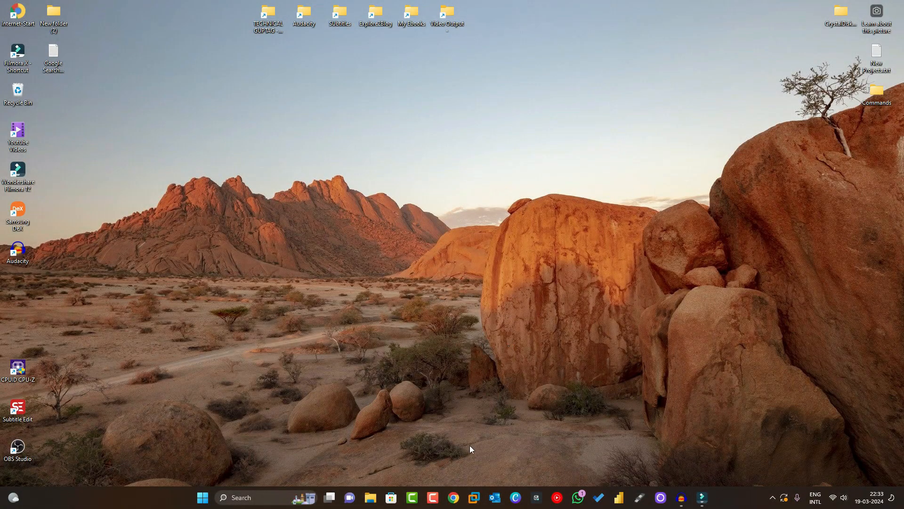
# Switch to Google Chrome, search for "wsa builds" and open the MustardChef/WSABuilds repository on GitHub.
pyautogui.click(454, 497)
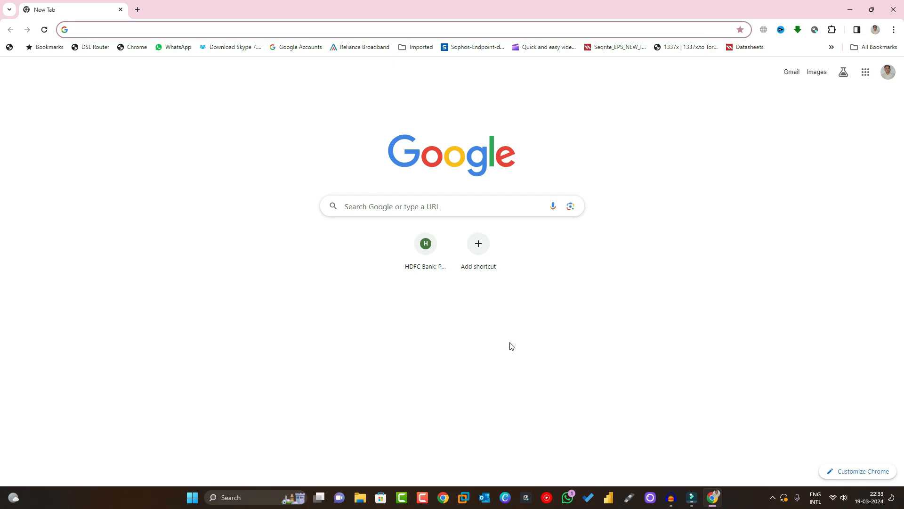
pyautogui.click(391, 203)
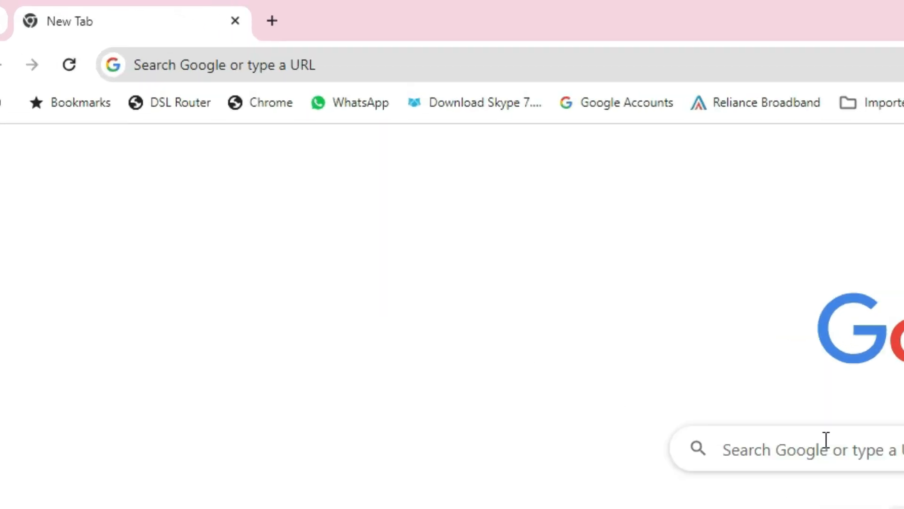
pyautogui.click(404, 67)
pyautogui.write('wsa b')
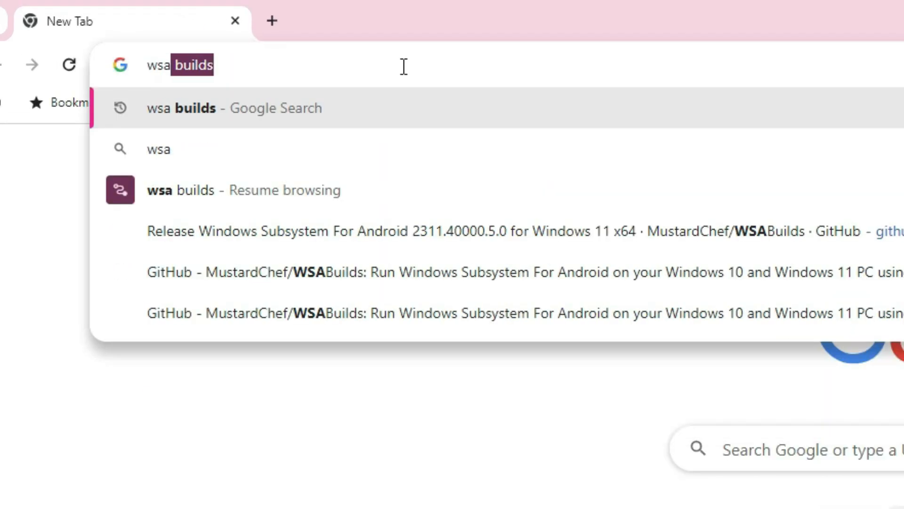
pyautogui.write('uilds')
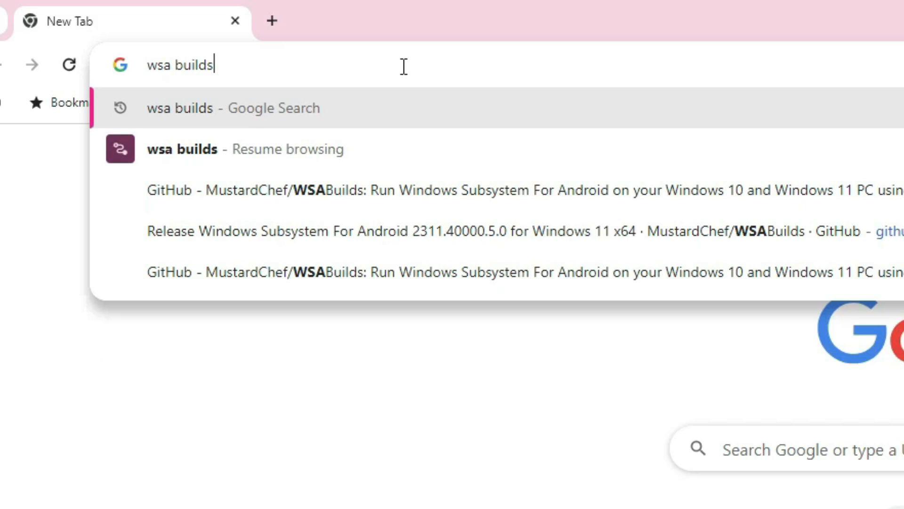
pyautogui.press('Return')
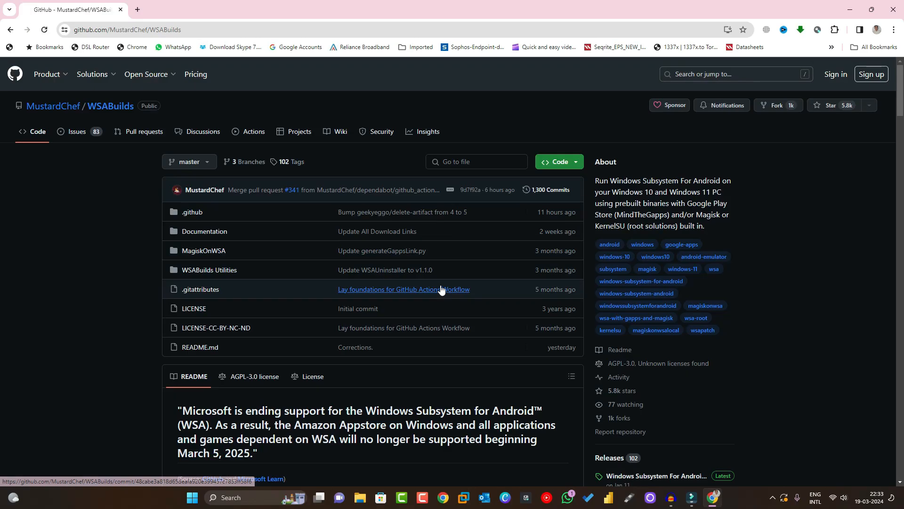
# Open the release page for the latest stable Windows 11 x64 build from the README's download table.
pyautogui.scroll(-1, 441, 289)
pyautogui.scroll(-15, 441, 290)
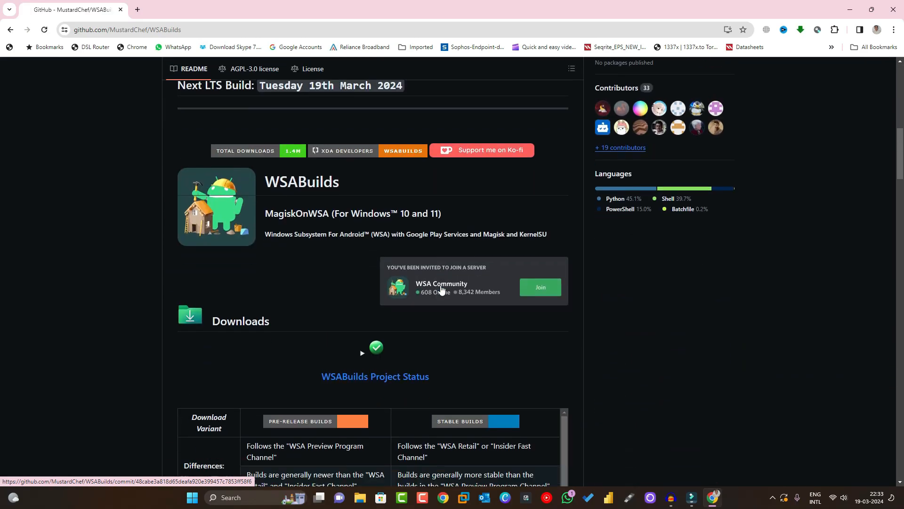
pyautogui.scroll(-4, 441, 289)
pyautogui.scroll(-3, 154, 257)
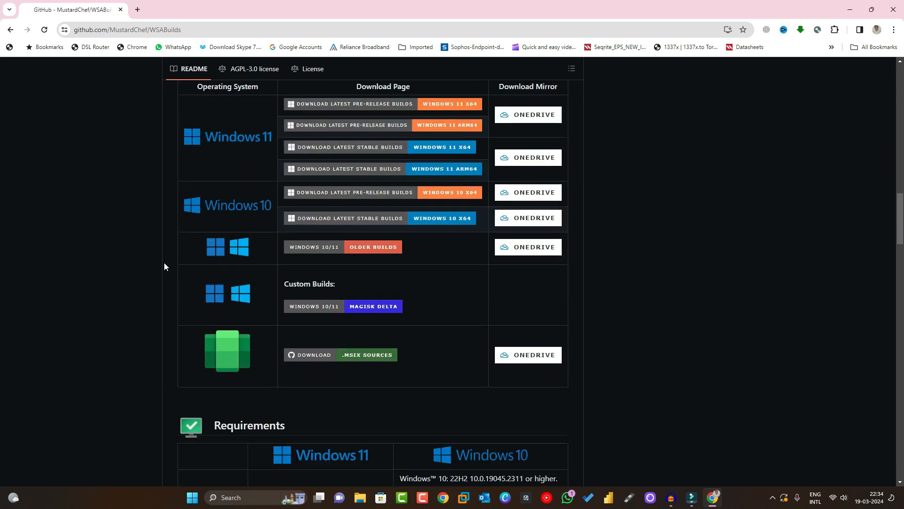
pyautogui.scroll(2, 160, 259)
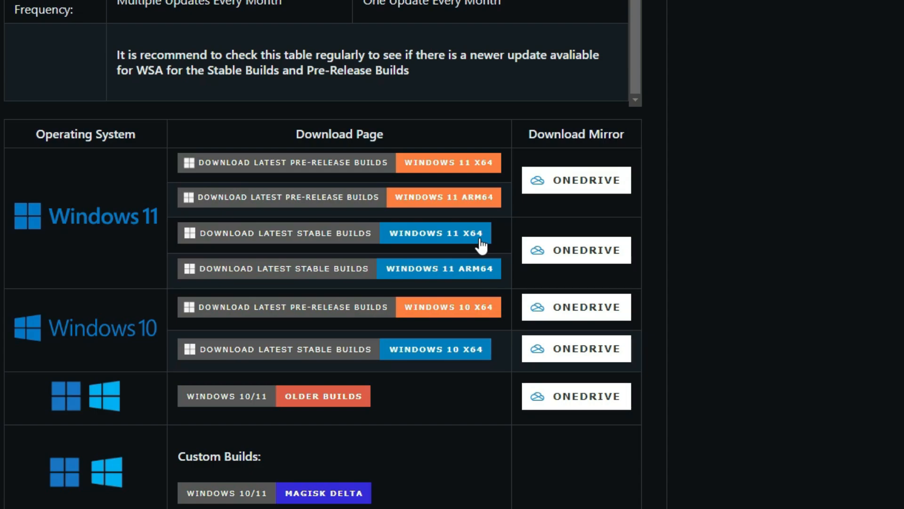
pyautogui.click(342, 241)
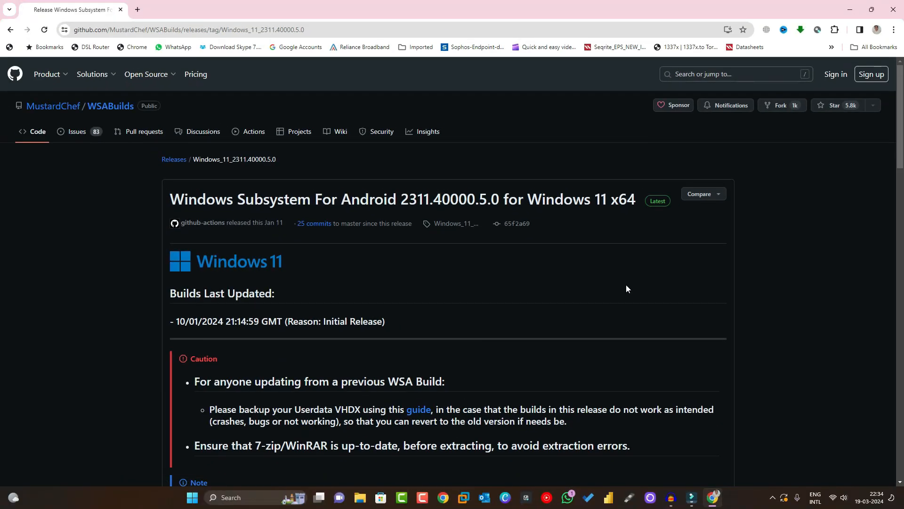
# Request the download of WSA_2311.40000.5.0_x64_Release-Nightly-MindTheGapps-13.0-RemovedAmazon.7z from the release assets and cancel the save.
pyautogui.scroll(-20, 476, 347)
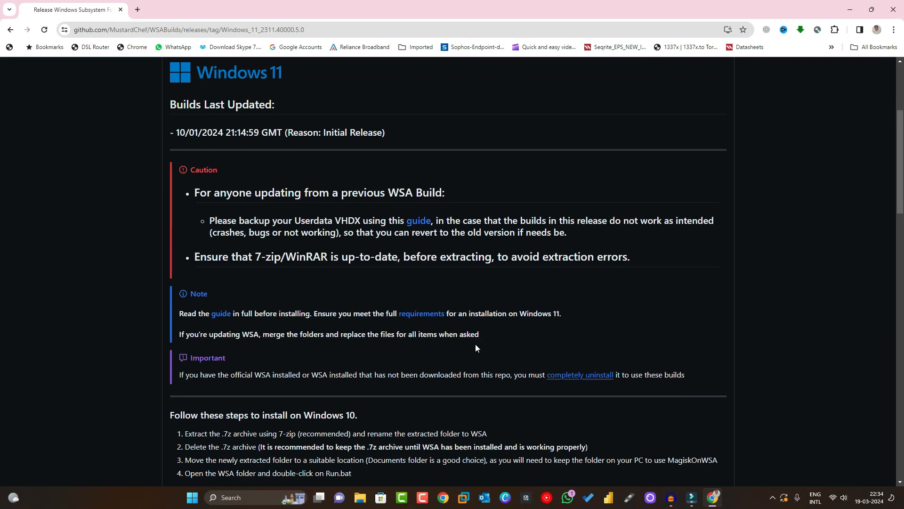
pyautogui.scroll(-1, 476, 347)
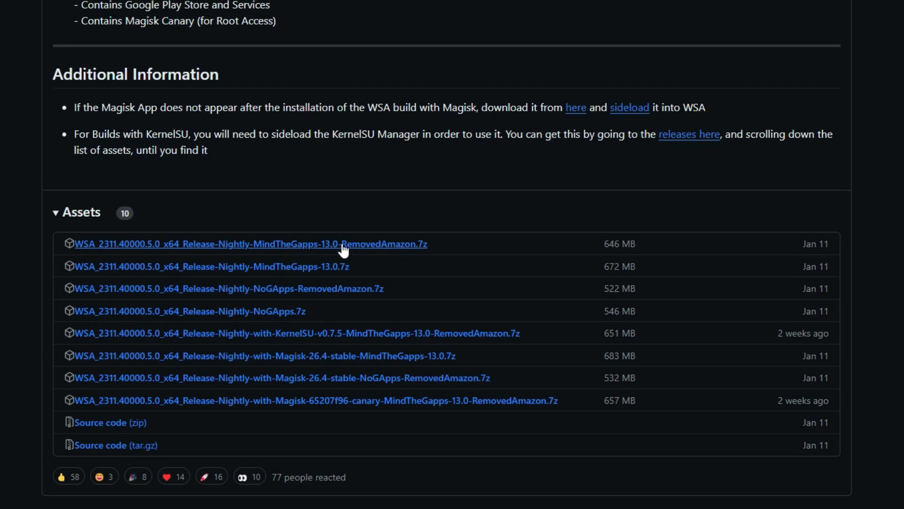
pyautogui.click(397, 244)
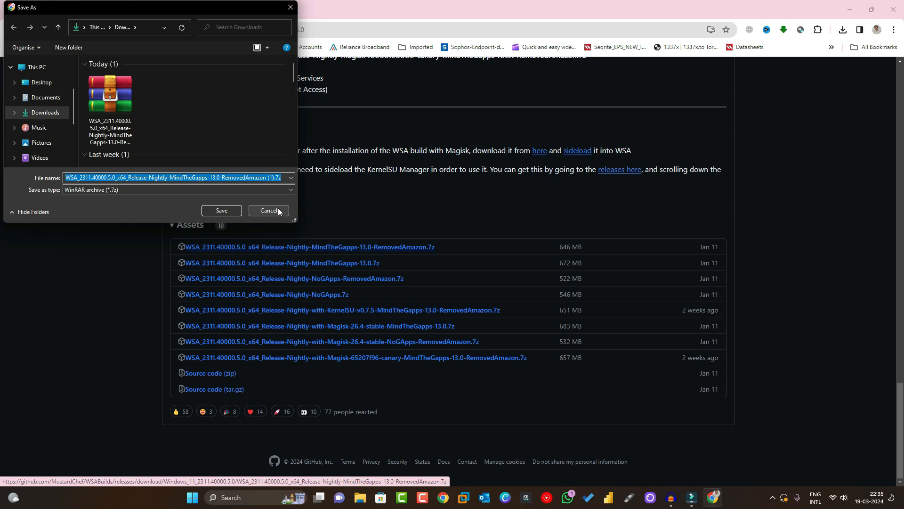
pyautogui.click(278, 210)
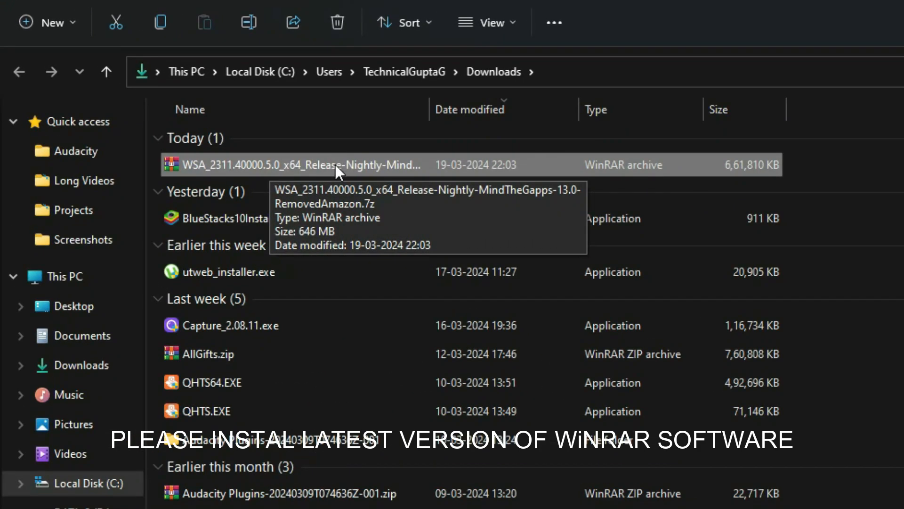
# Extract the downloaded WSA MindTheGapps RemovedAmazon archive in Downloads into a folder of the same name with WinRAR.
pyautogui.rightClick(335, 165)
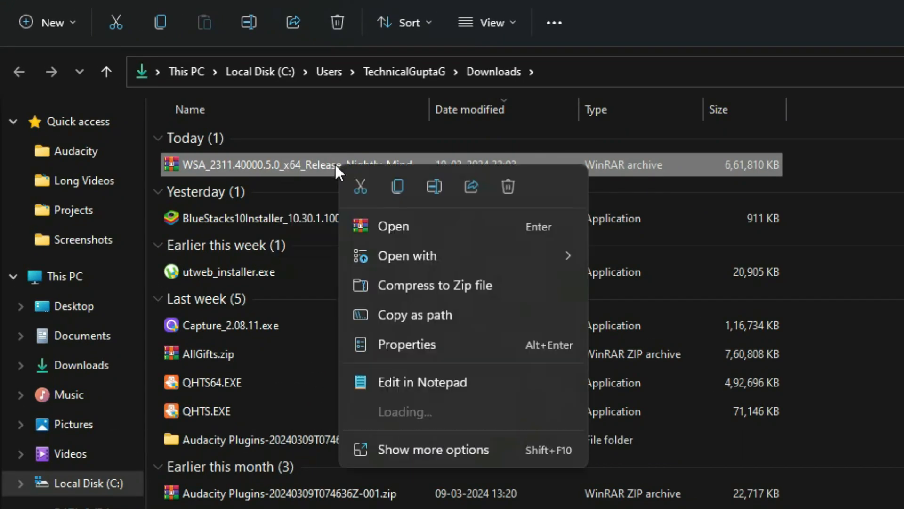
pyautogui.moveTo(403, 413)
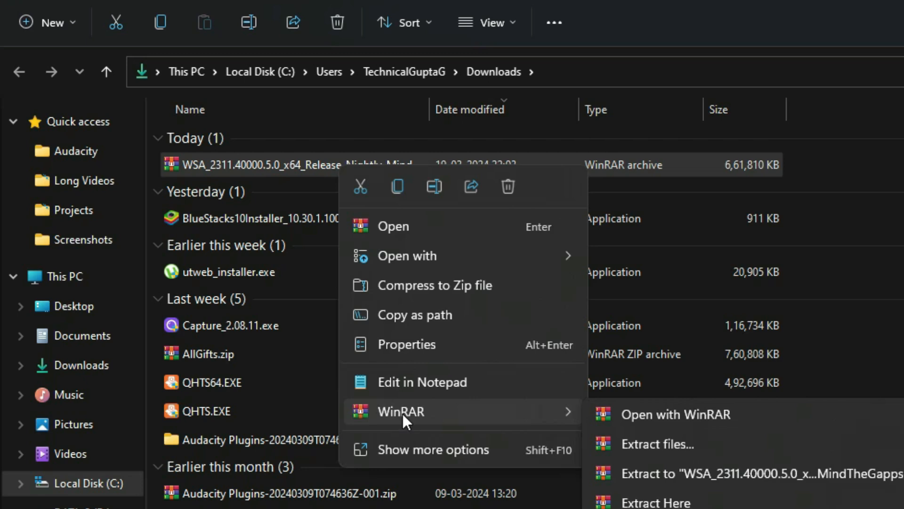
pyautogui.click(649, 473)
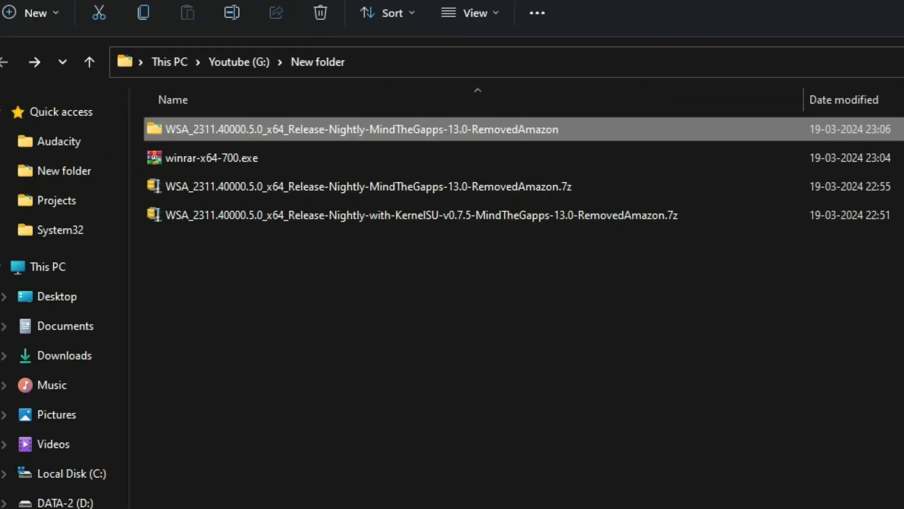
# Run Run.bat from the extracted WSA_2311.40000.5.0_x64 folder, and close the Windows Subsystem for Android window and the finished installer.
pyautogui.doubleClick(354, 132)
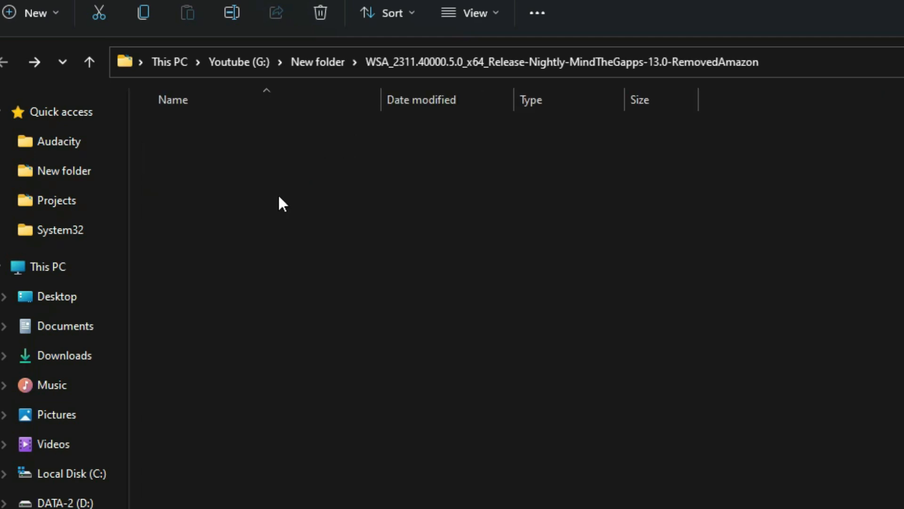
pyautogui.doubleClick(222, 131)
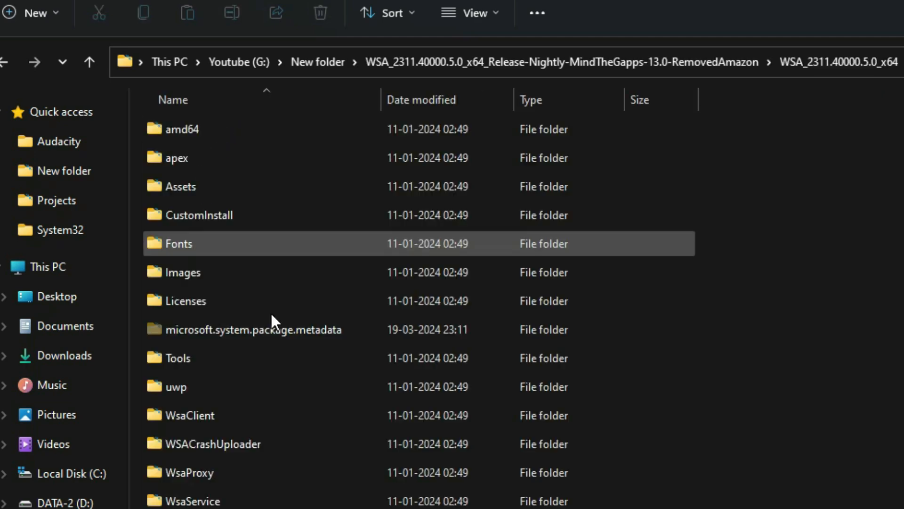
pyautogui.scroll(-6, 267, 475)
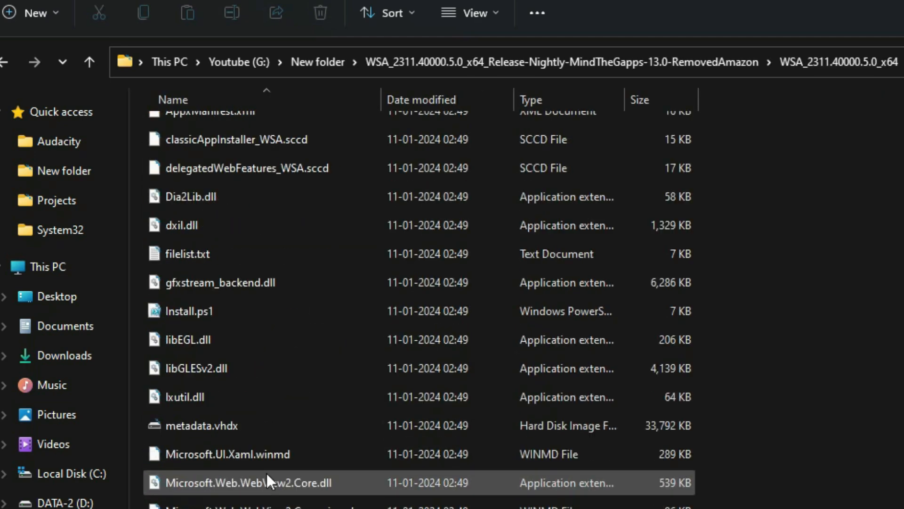
pyautogui.scroll(-2, 267, 472)
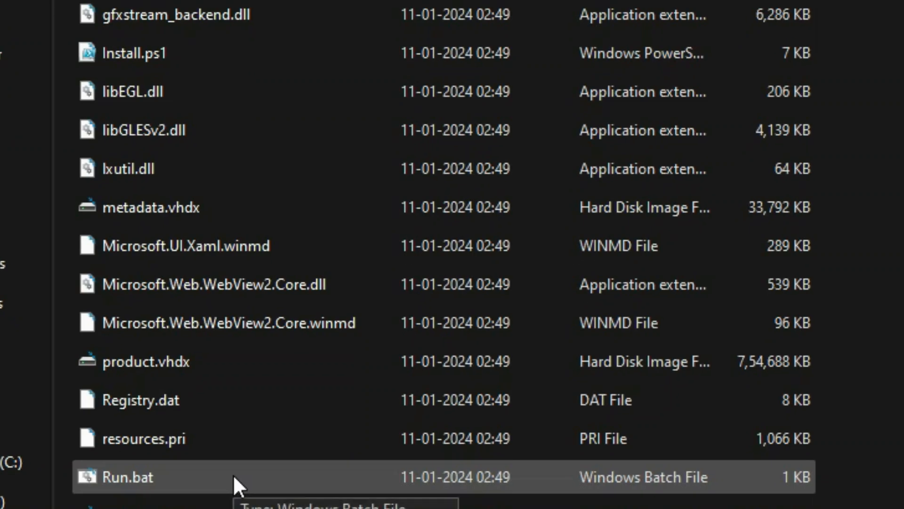
pyautogui.doubleClick(136, 485)
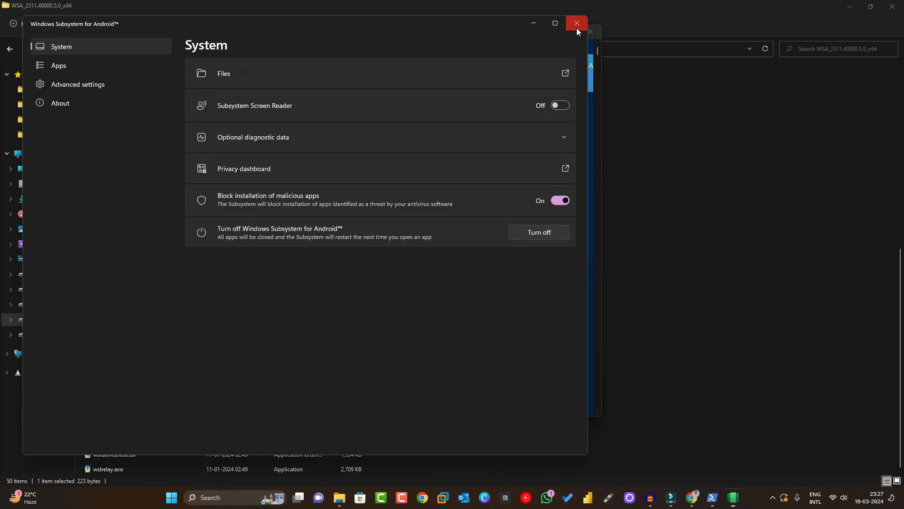
pyautogui.click(577, 25)
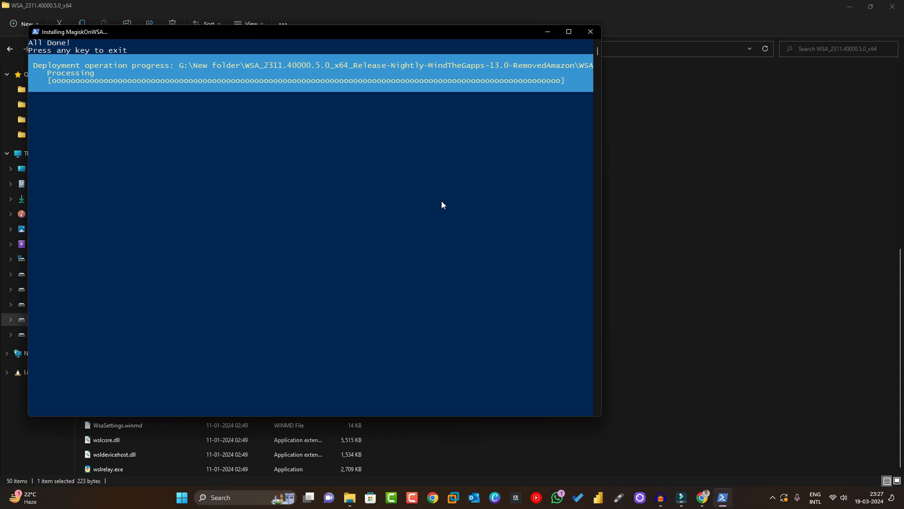
pyautogui.press('Return')
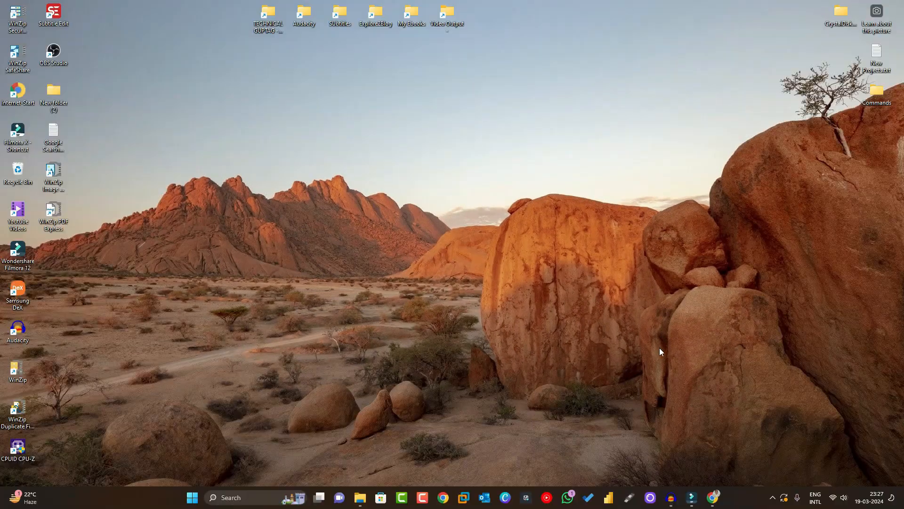
# Create a desktop shortcut for Play Store from the installed apps list and place it below the WinZip PDF Express icon.
pyautogui.click(195, 499)
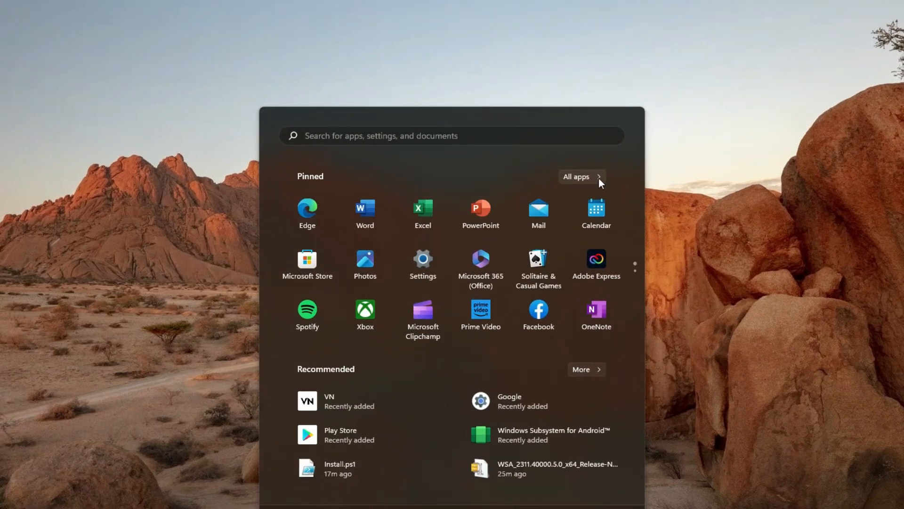
pyautogui.click(598, 178)
pyautogui.scroll(-15, 511, 301)
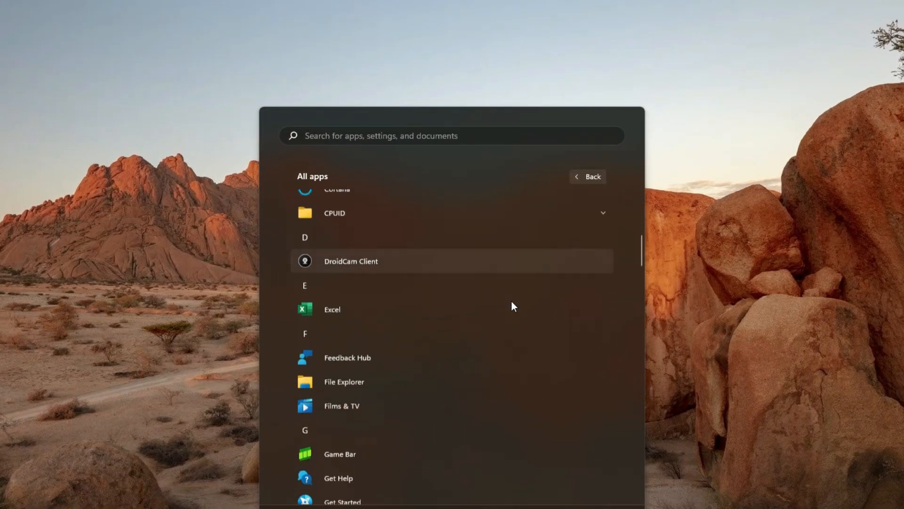
pyautogui.scroll(-10, 512, 304)
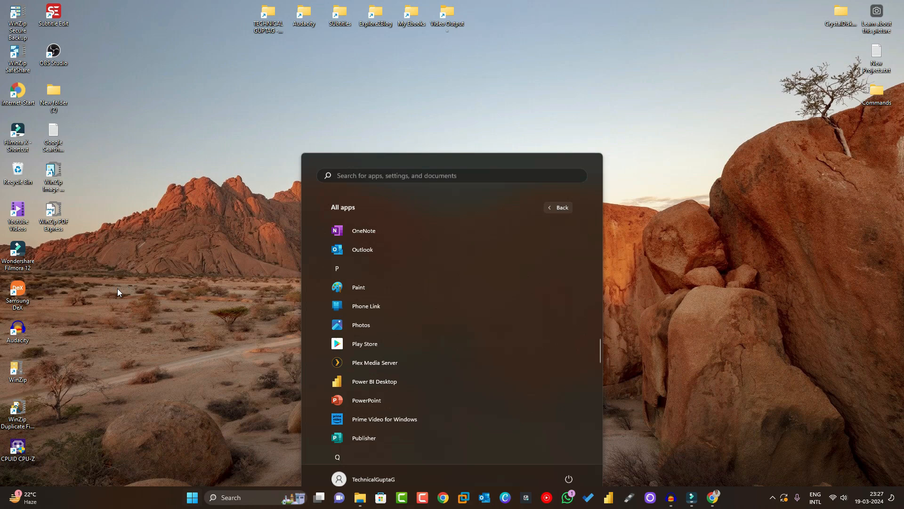
pyautogui.moveTo(365, 344); pyautogui.dragTo(118, 288)
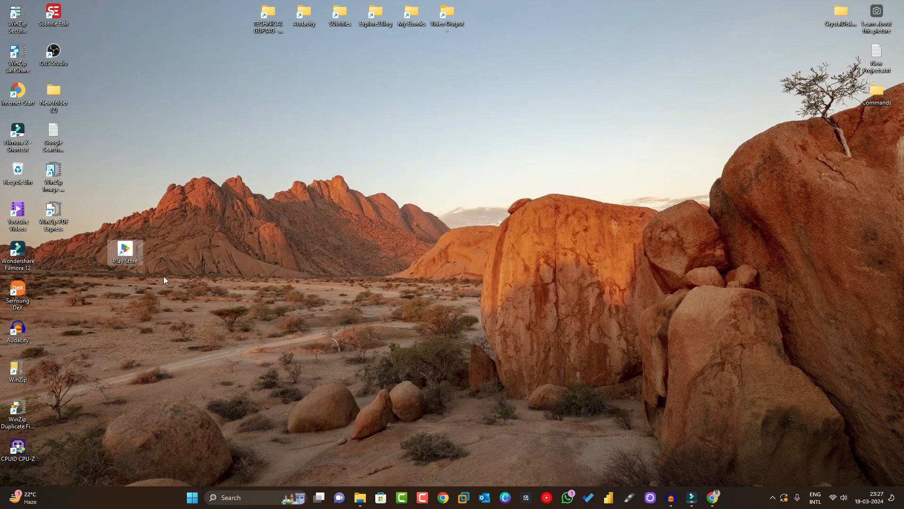
pyautogui.moveTo(126, 252); pyautogui.dragTo(66, 258)
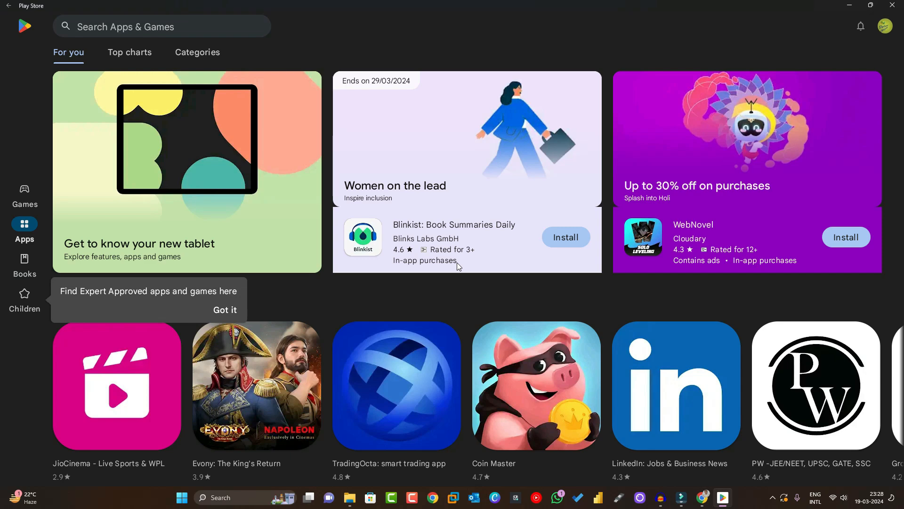
# Install JioCinema - Live Sports & WPL from the Play Store's suggested apps.
pyautogui.scroll(-3, 533, 171)
pyautogui.scroll(-4, 533, 219)
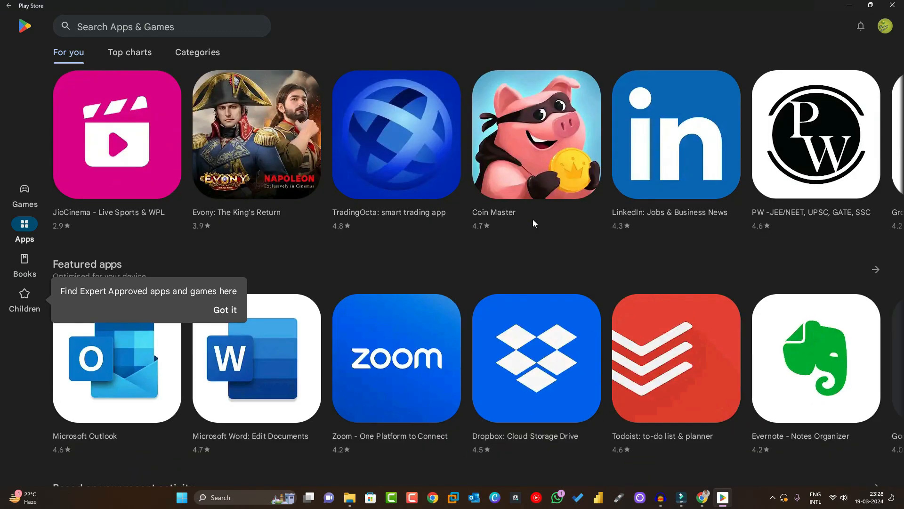
pyautogui.scroll(4, 532, 219)
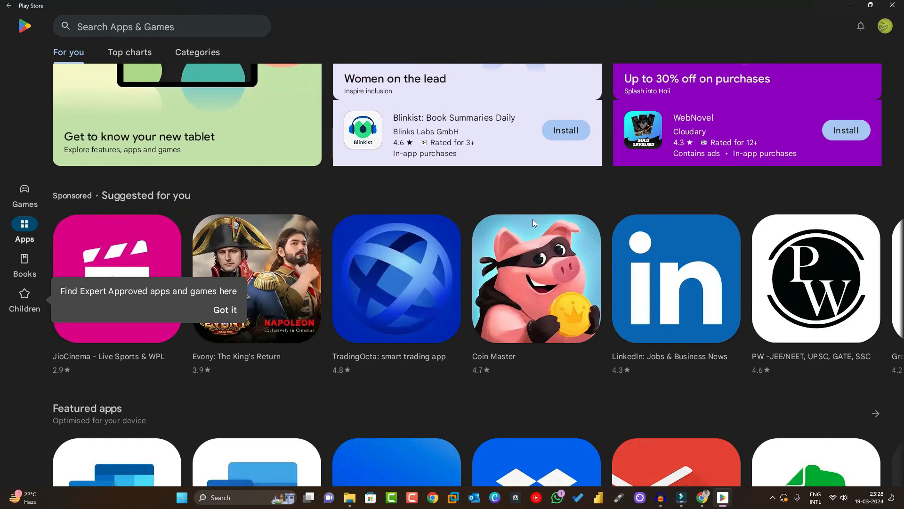
pyautogui.scroll(-5, 533, 219)
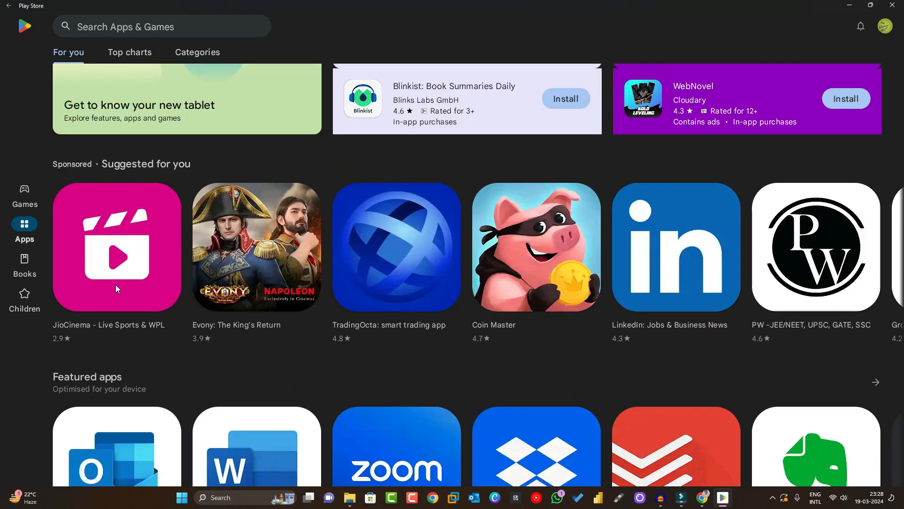
pyautogui.click(117, 288)
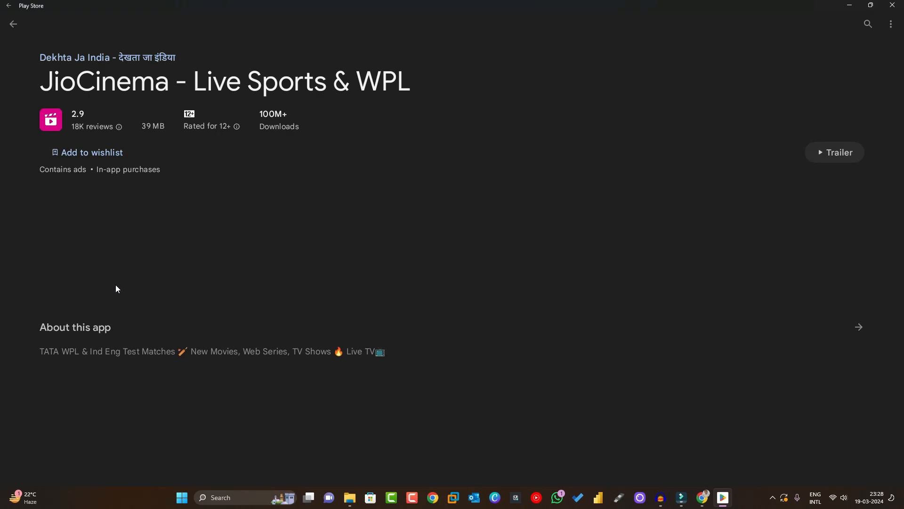
pyautogui.click(57, 154)
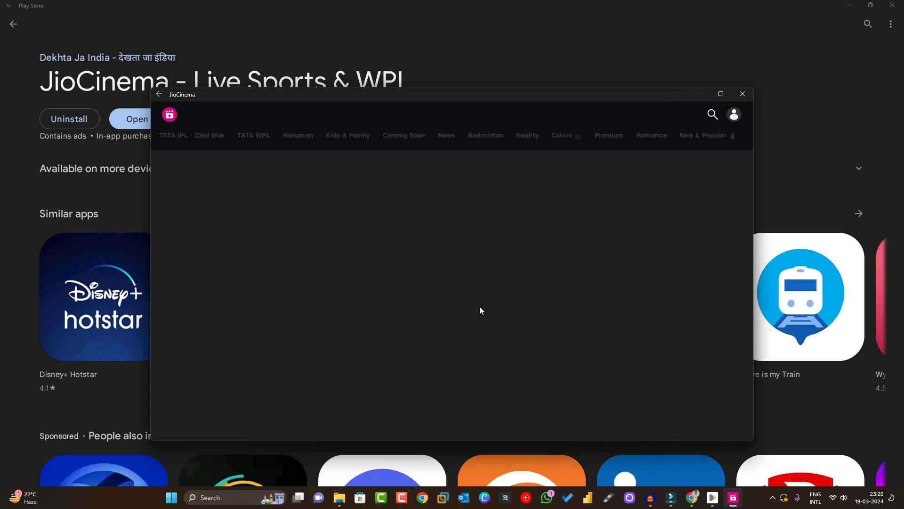
# Look through JioCinema's home feed, and close both the JioCinema and Play Store windows.
pyautogui.scroll(-10, 514, 303)
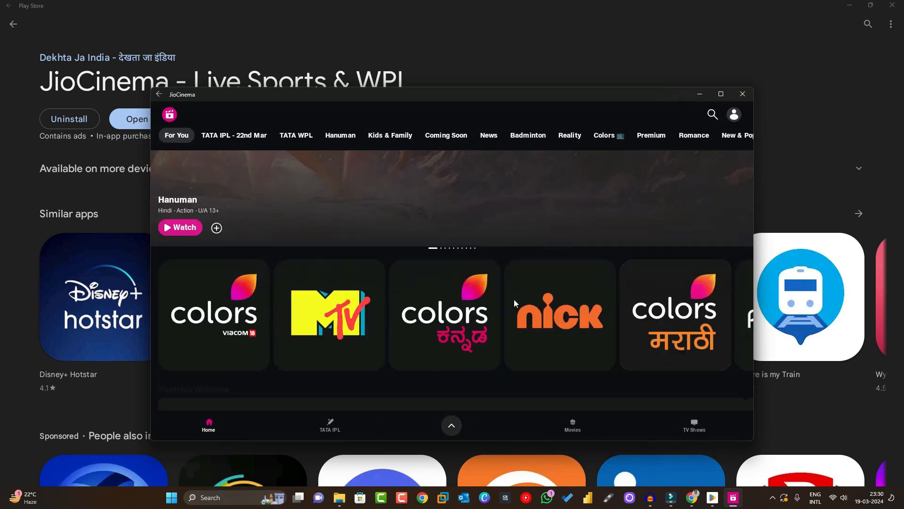
pyautogui.scroll(-10, 514, 303)
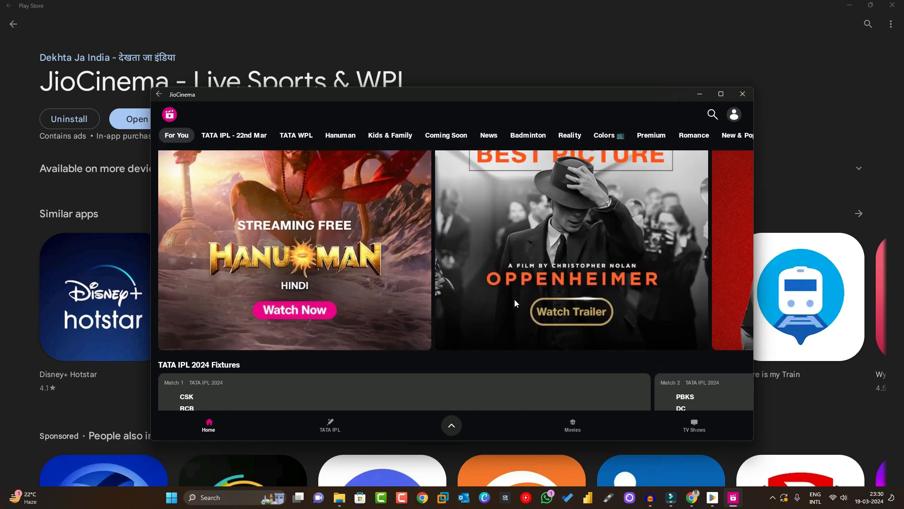
pyautogui.click(742, 94)
pyautogui.click(892, 5)
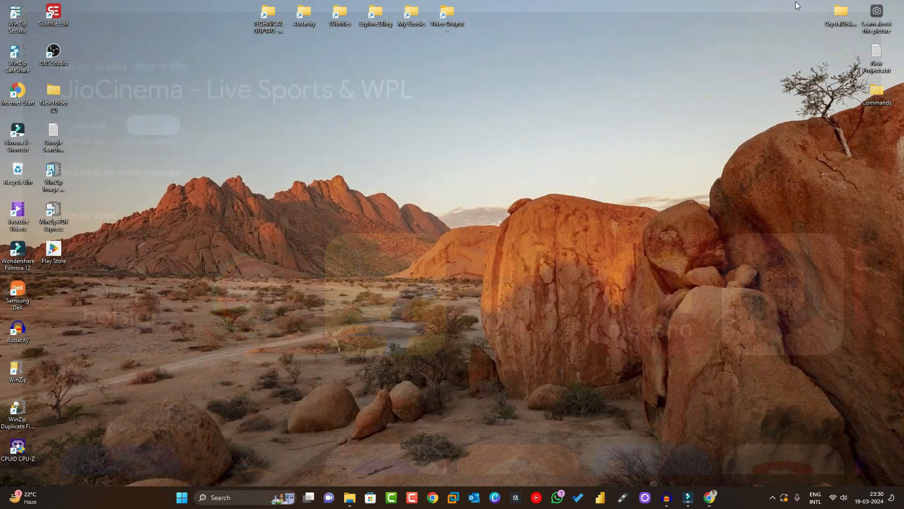
# Find JioCinema in the Windows list of all installed apps and close the list without launching it.
pyautogui.click(192, 498)
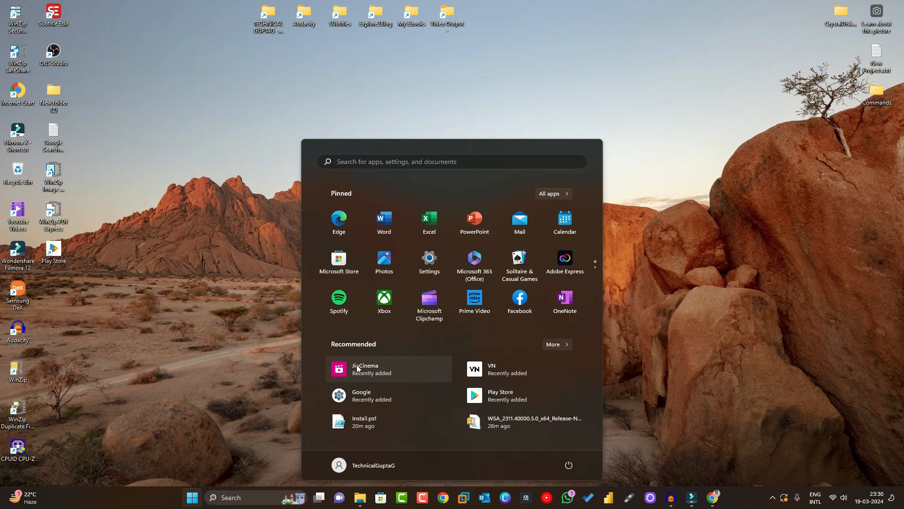
pyautogui.click(558, 194)
pyautogui.scroll(-6, 493, 301)
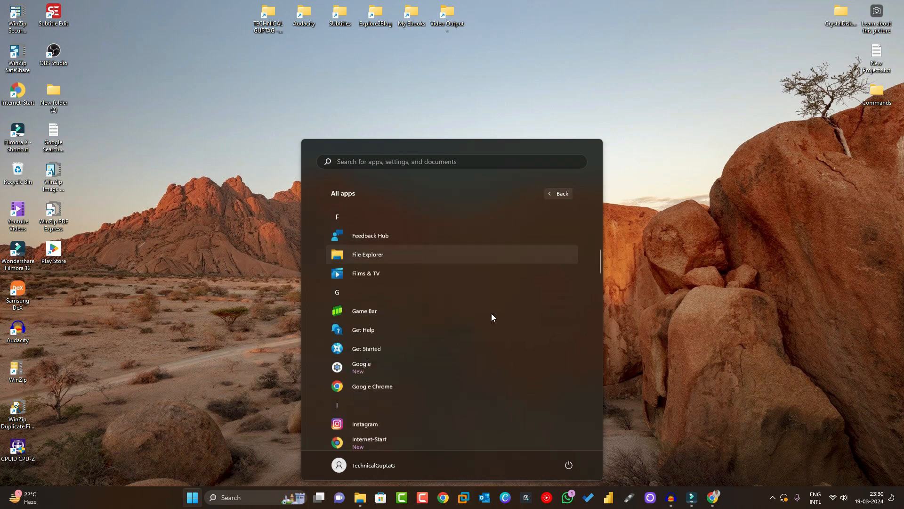
pyautogui.scroll(-5, 492, 317)
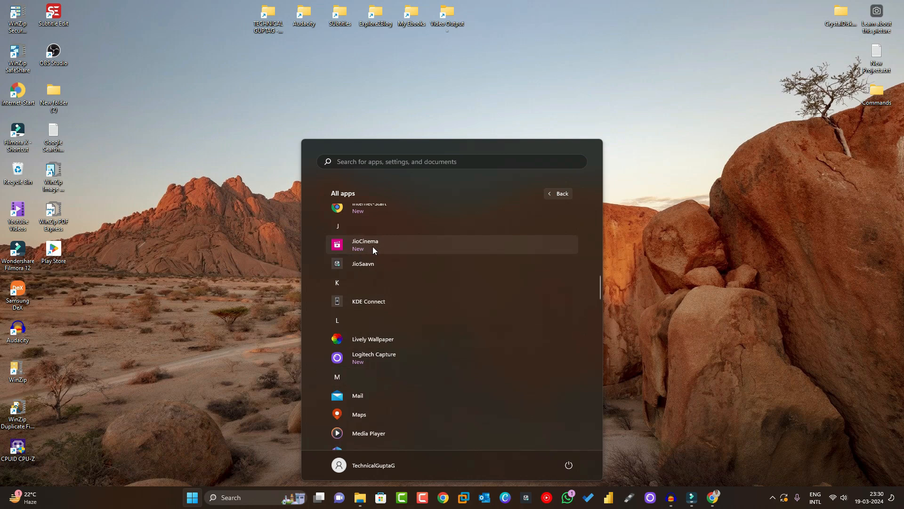
pyautogui.click(641, 249)
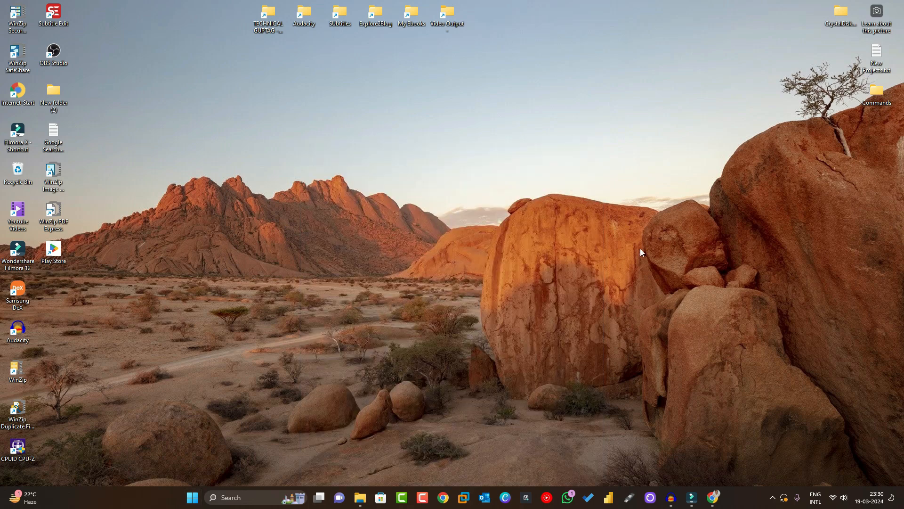